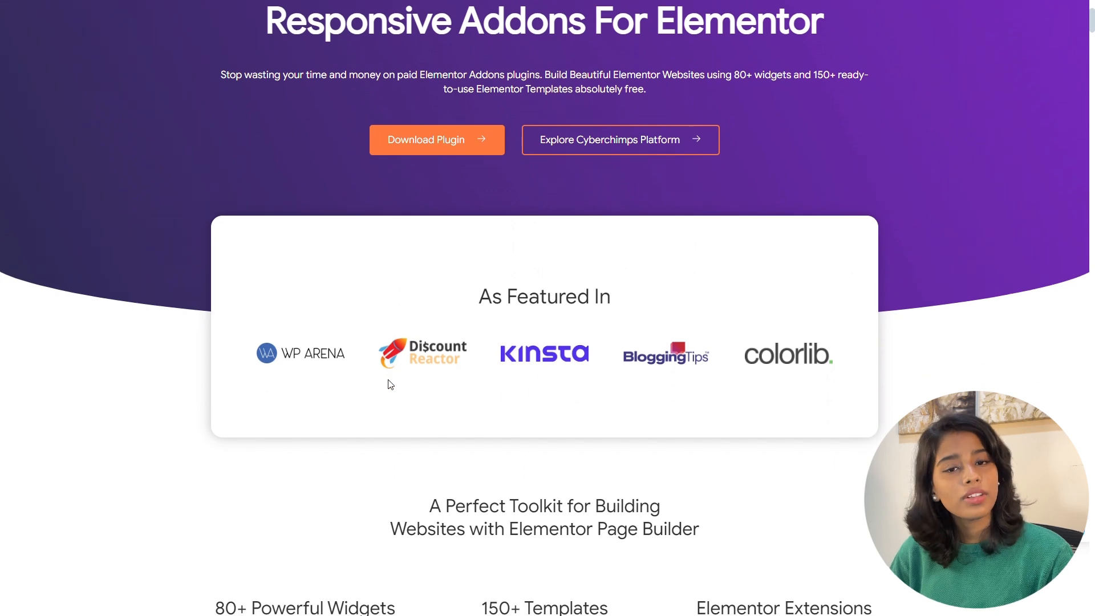
Visit the Background World site from the WordPress dashboard and open its home page for editing with Elementor.
scroll(390, 384, down, 1)
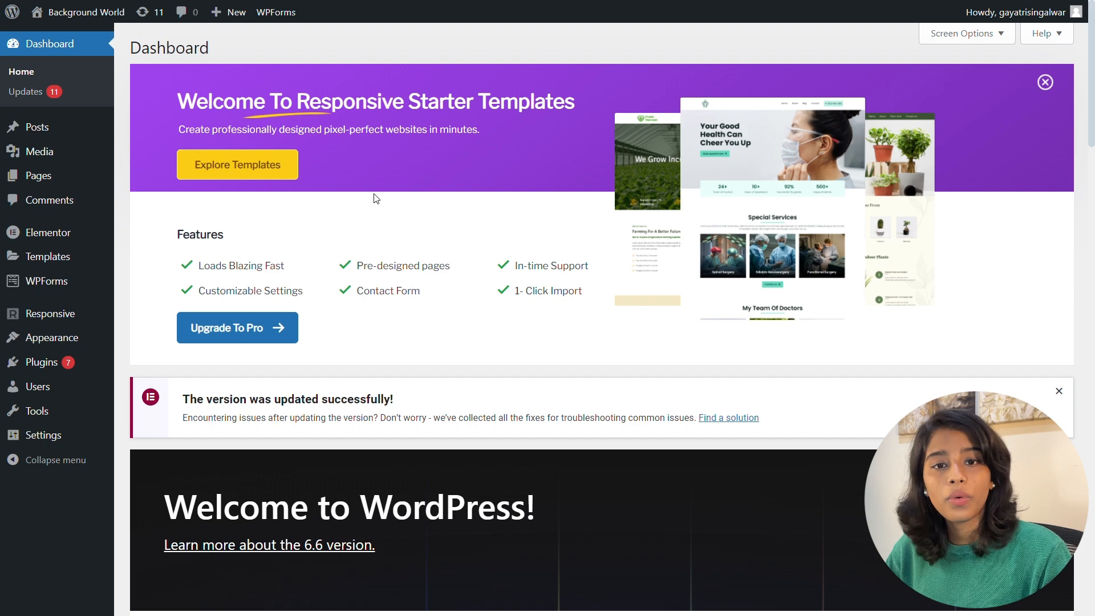
mouse_move(91, 12)
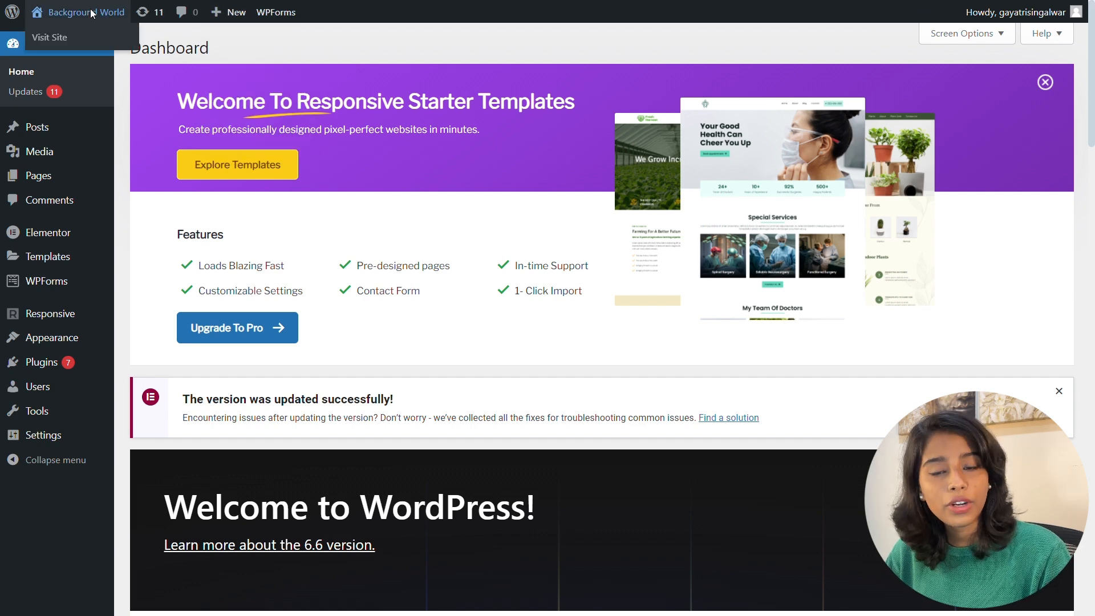
click(92, 13)
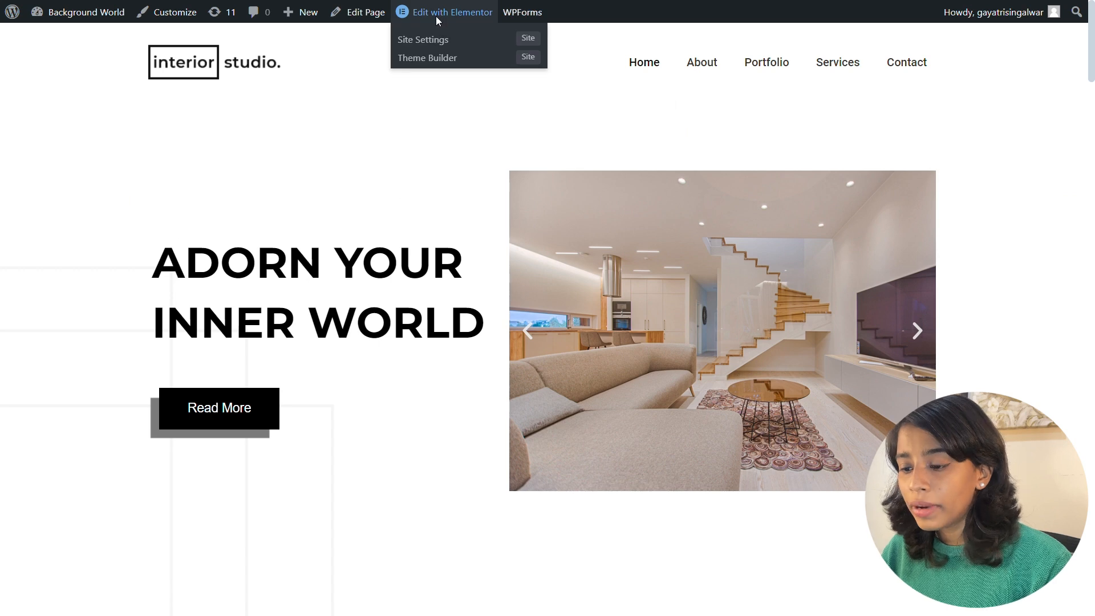
click(441, 26)
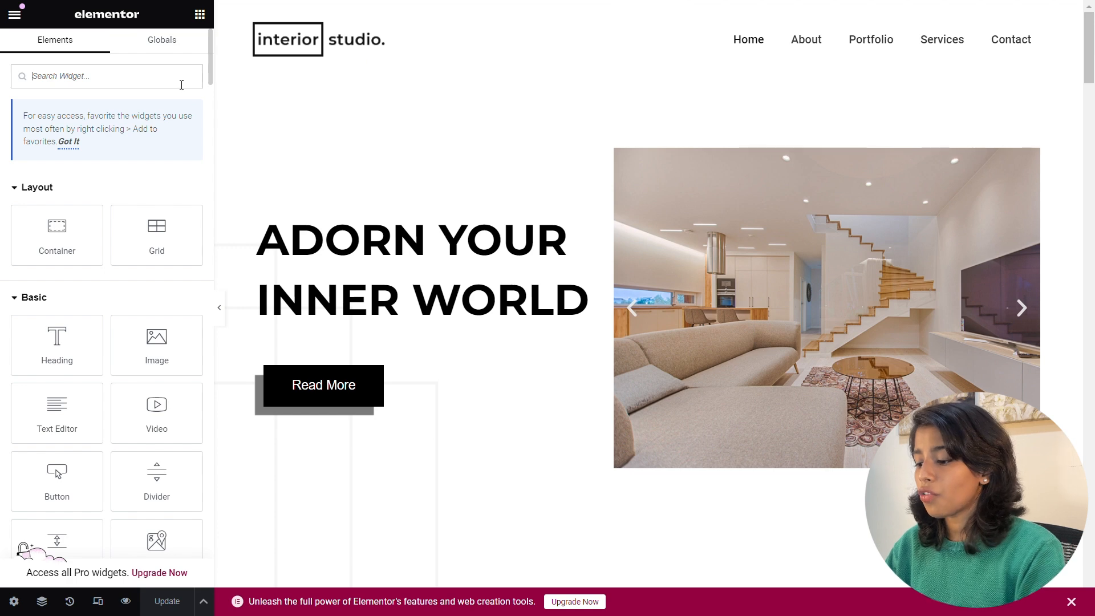
Find the RAE Back to Top widget by searching for "RAE back" and place it in the empty area below the contact section.
text(RA)
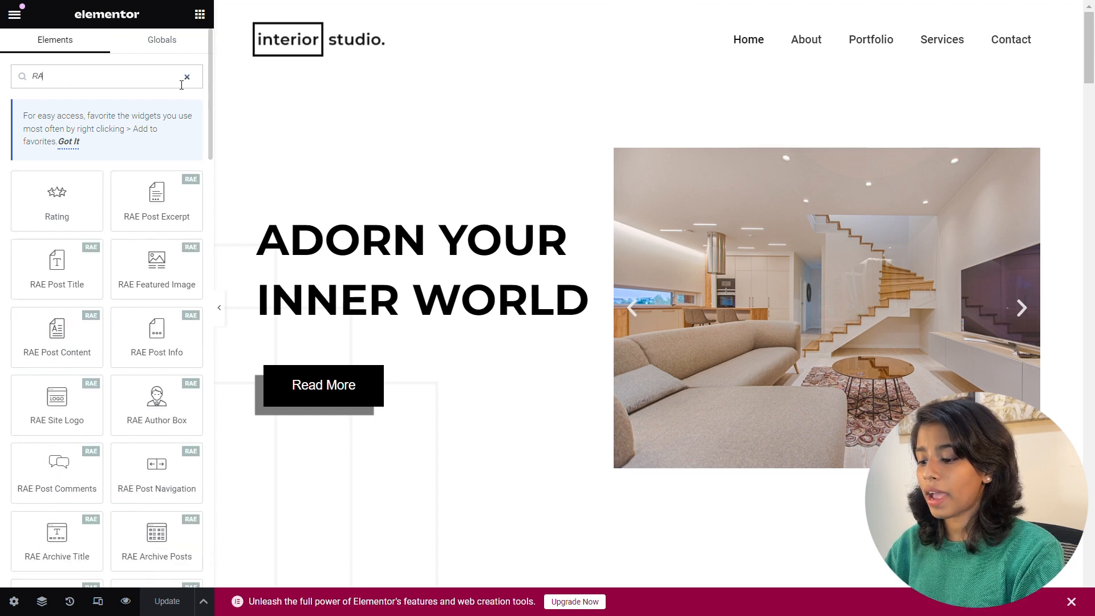
text(E back)
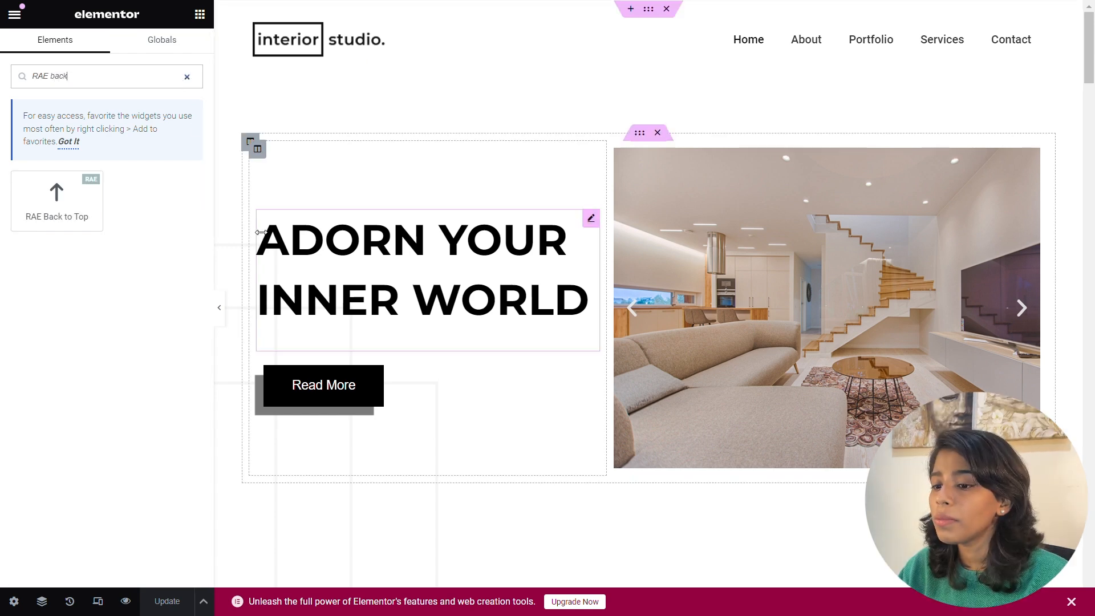
scroll(255, 231, down, 15)
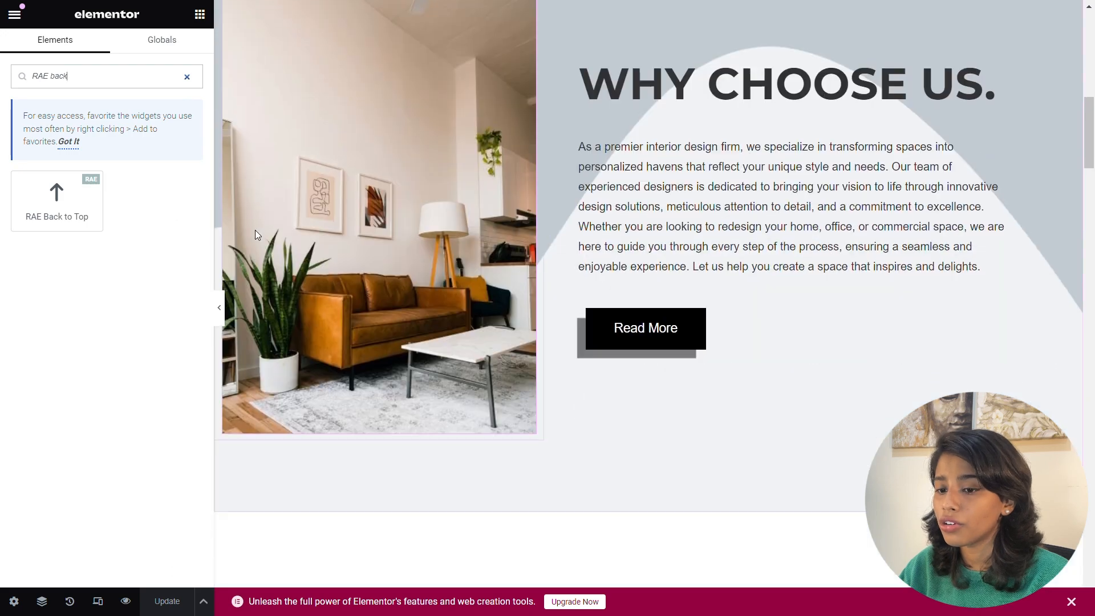
scroll(256, 235, down, 20)
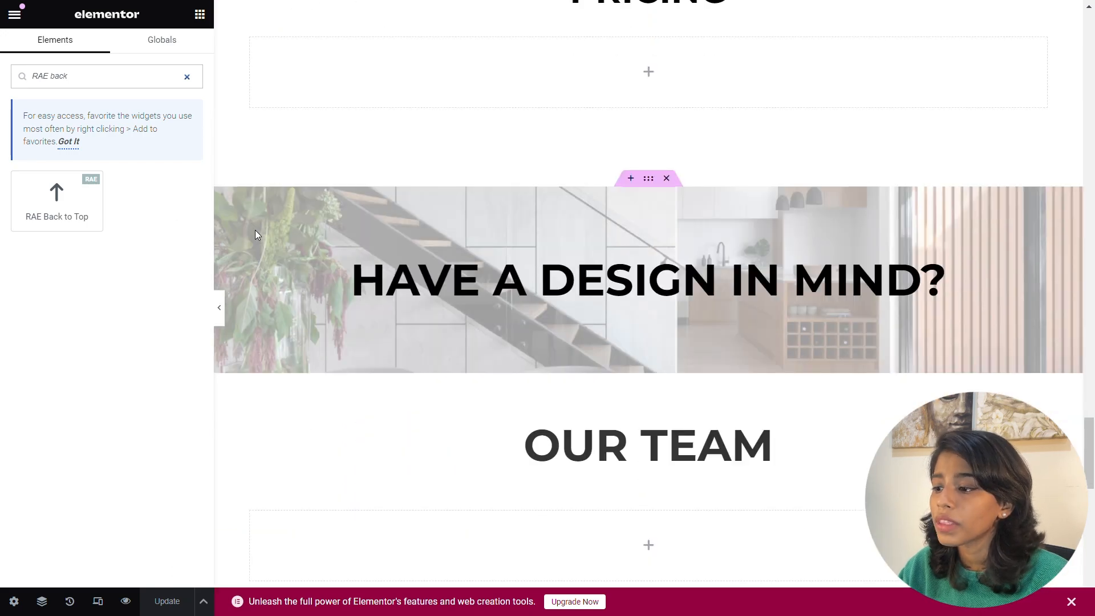
scroll(255, 234, down, 8)
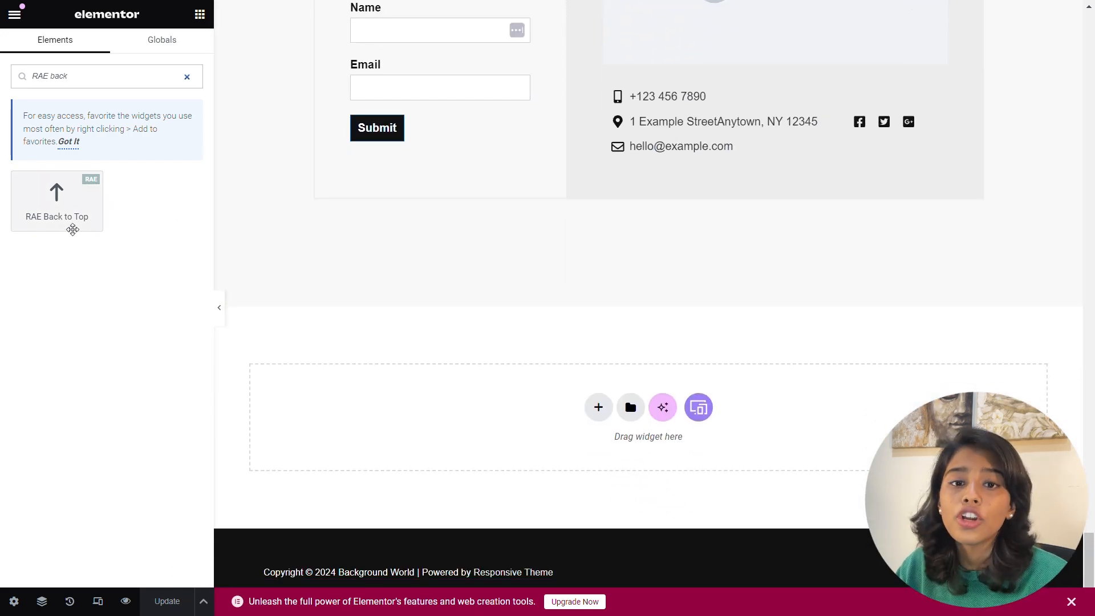
drag(71, 228, 393, 438)
Examine the Back to Top widget's appearance options and browse the icon library without choosing a different icon.
scroll(388, 331, up, 5)
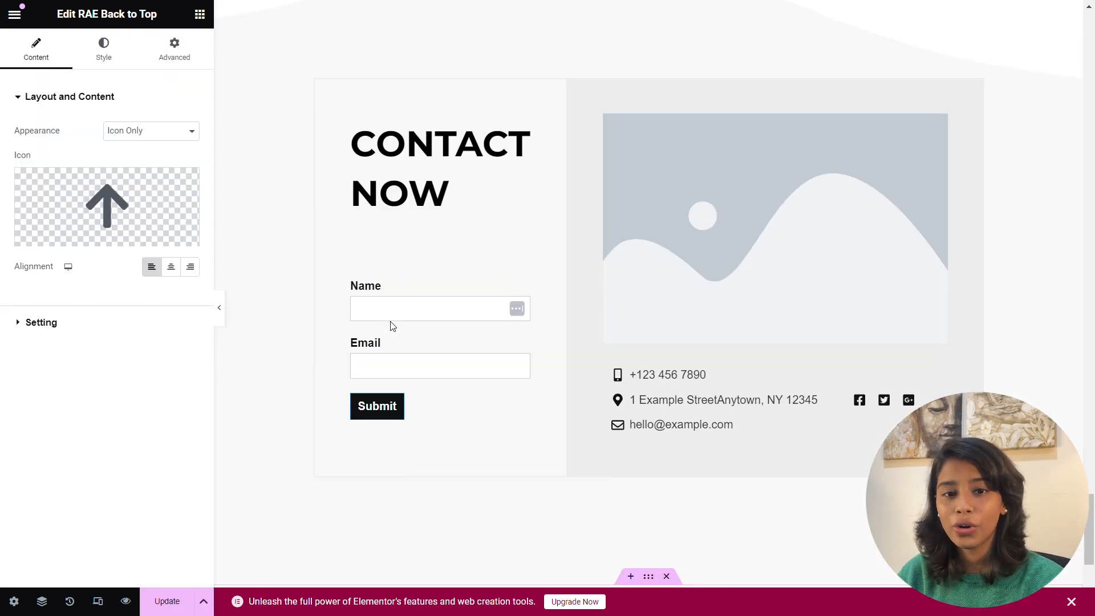
scroll(393, 325, up, 6)
scroll(393, 326, down, 9)
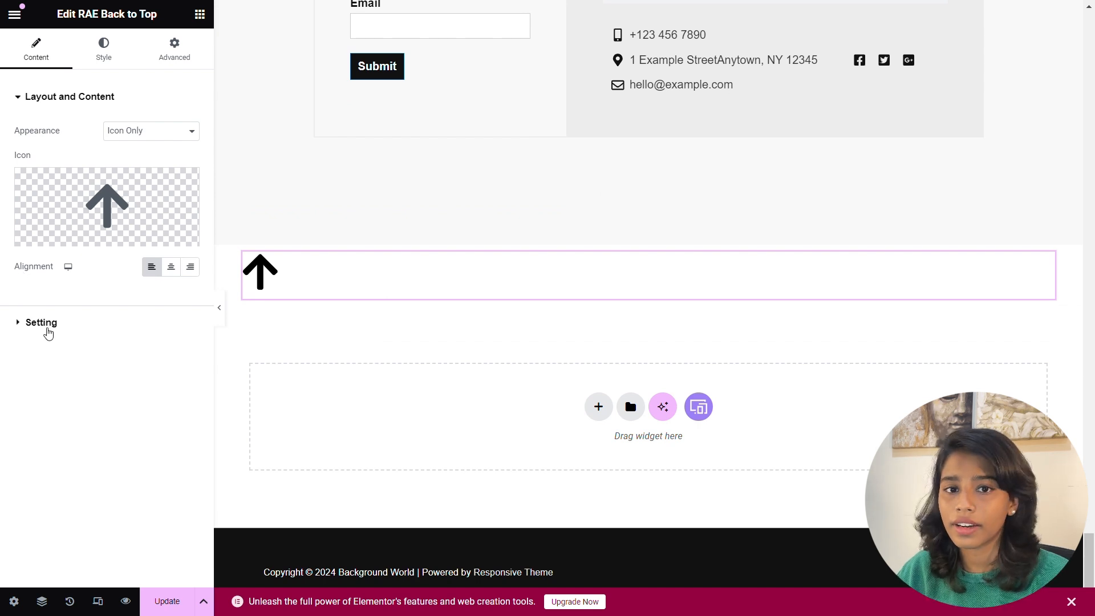
click(195, 137)
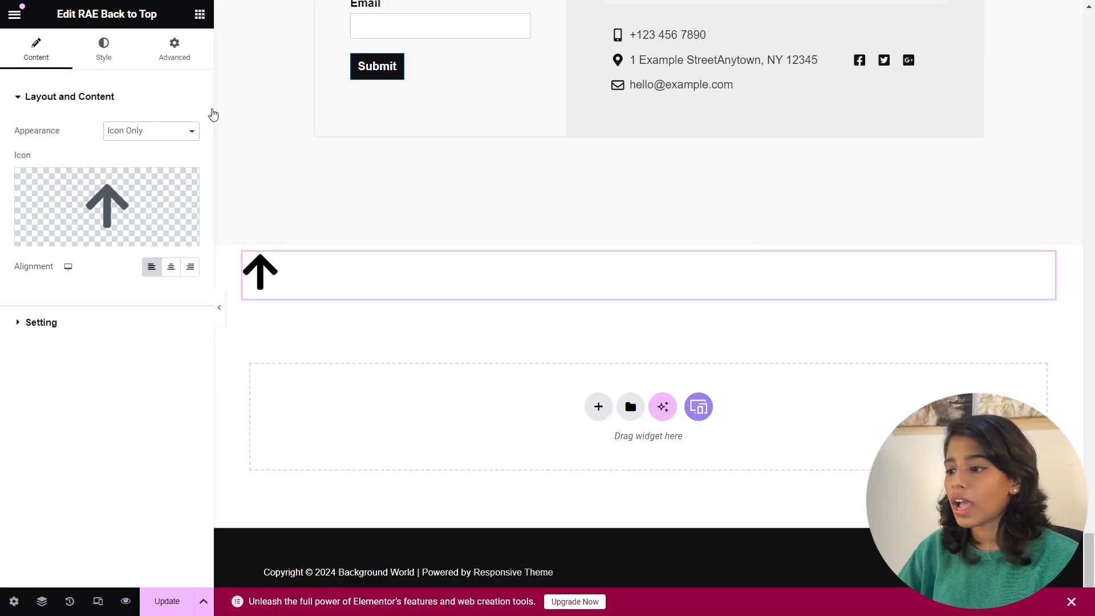
mouse_move(151, 207)
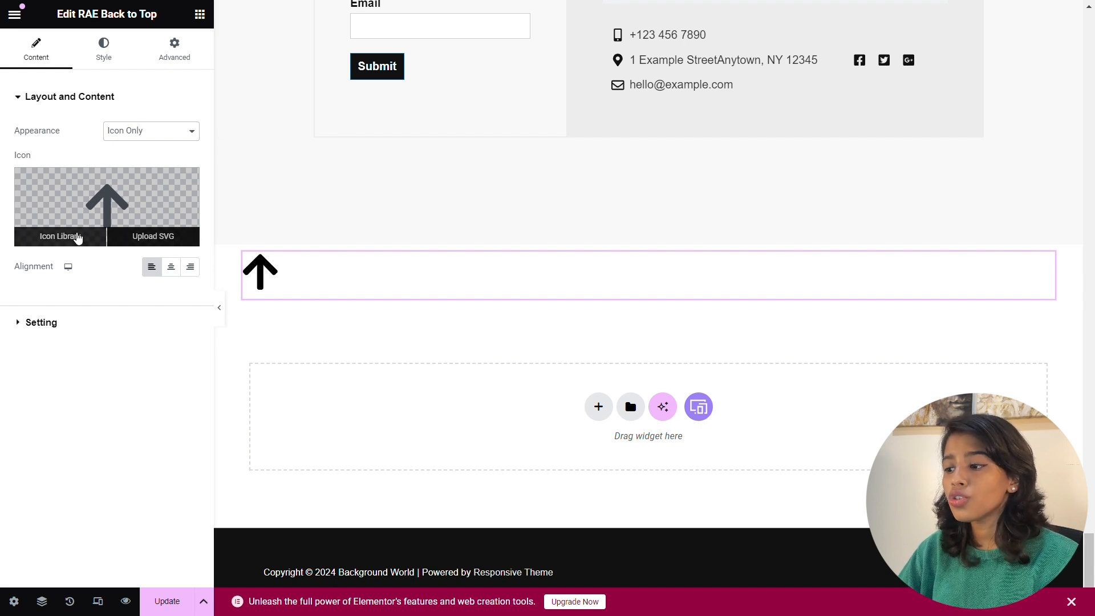
click(78, 237)
scroll(732, 388, down, 5)
scroll(732, 388, down, 5)
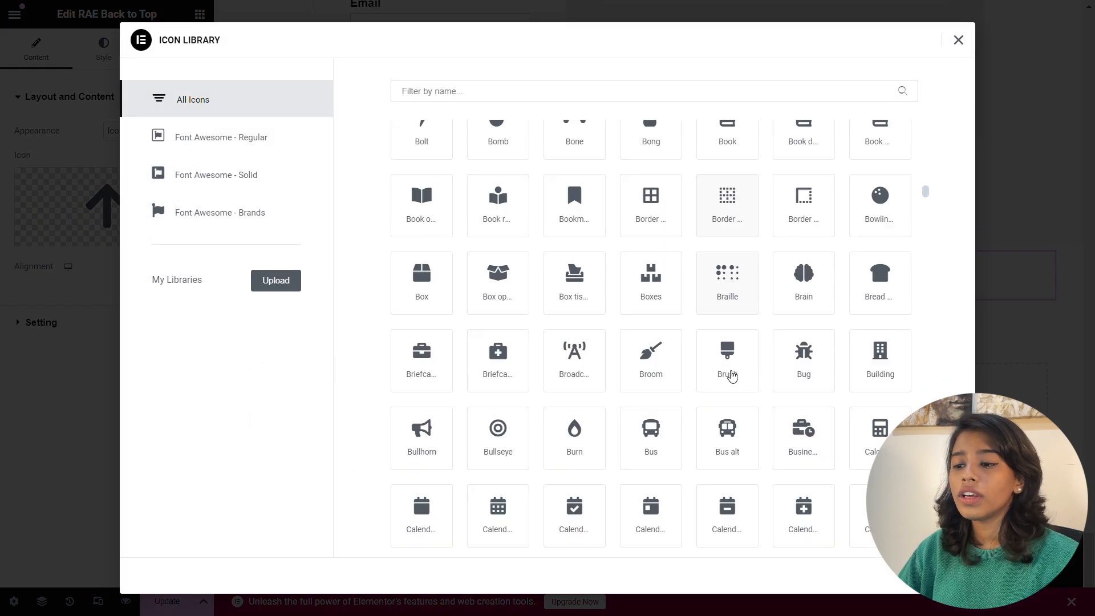
click(959, 40)
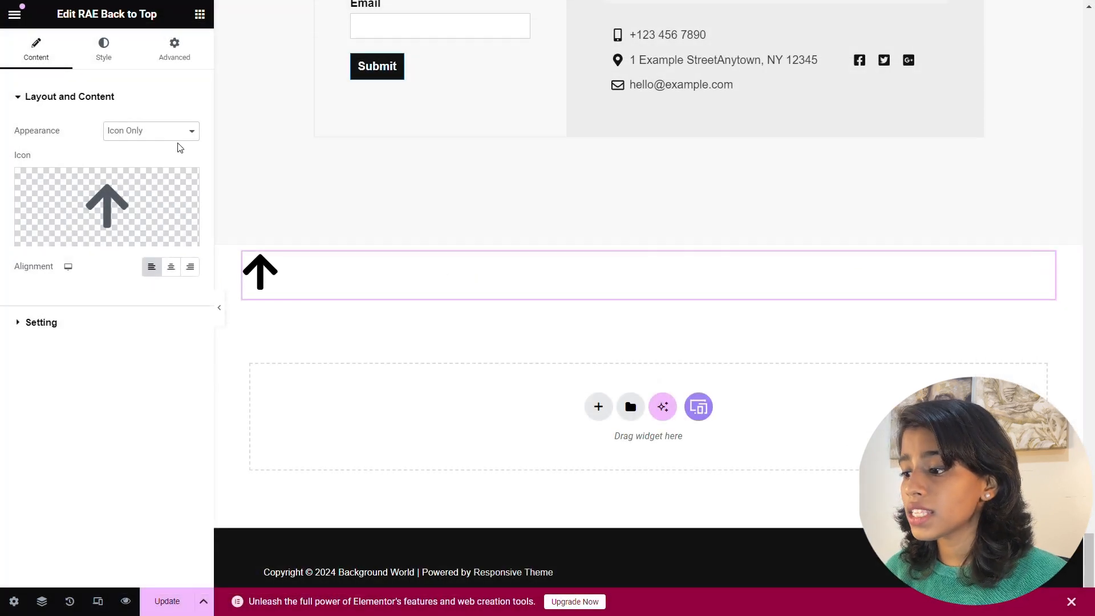
Set the Back to Top widget's appearance to Text Only and its button text to "Back to Top".
click(179, 166)
click(116, 166)
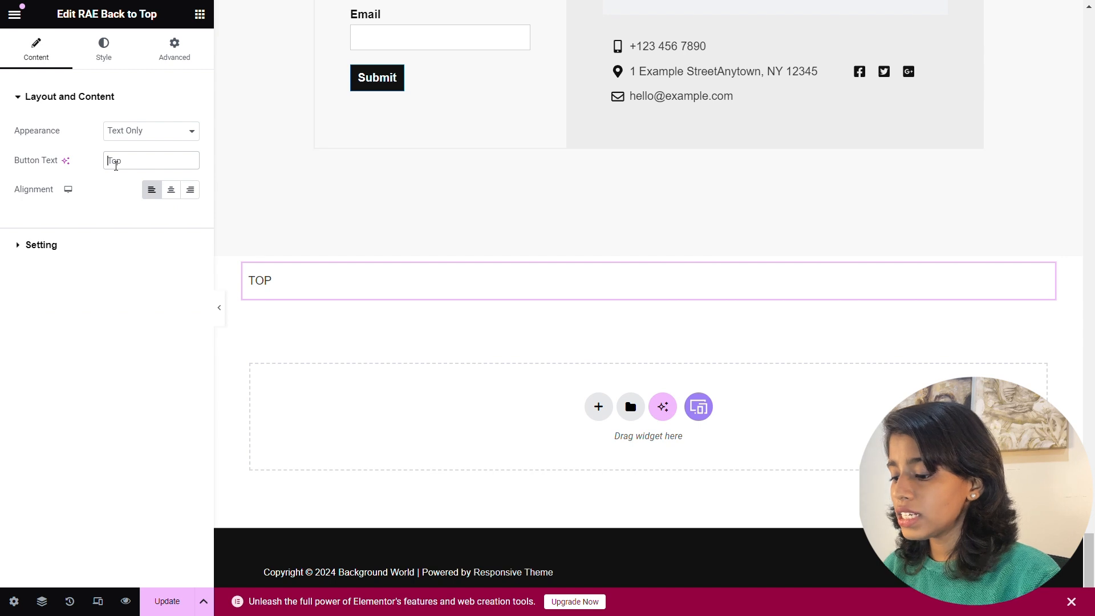
text(Back to)
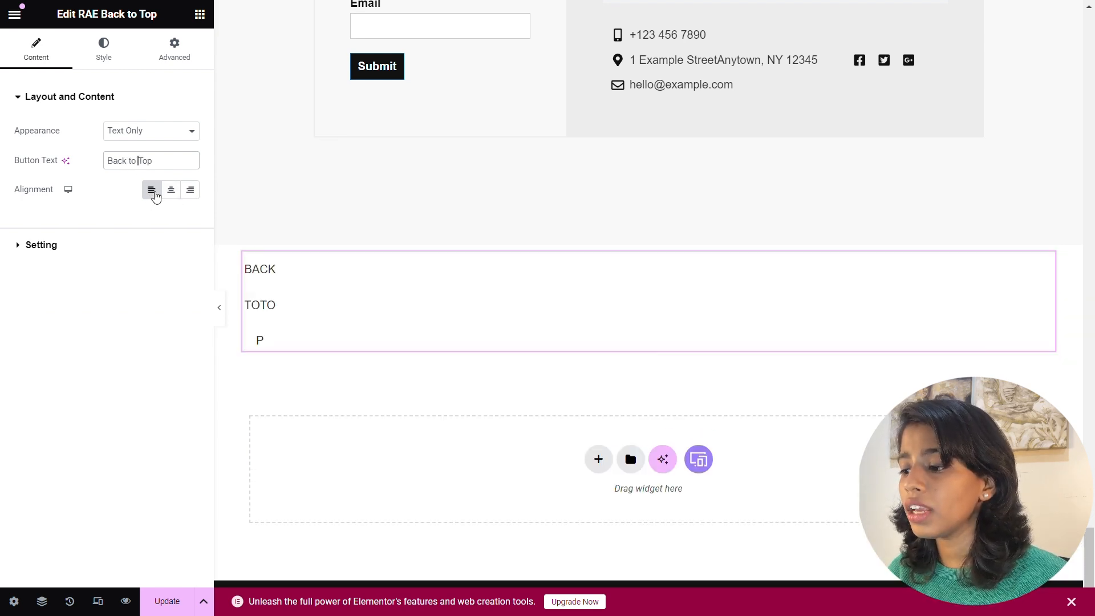
Try center and right alignment for the Back to Top text, and return it to left alignment.
click(172, 192)
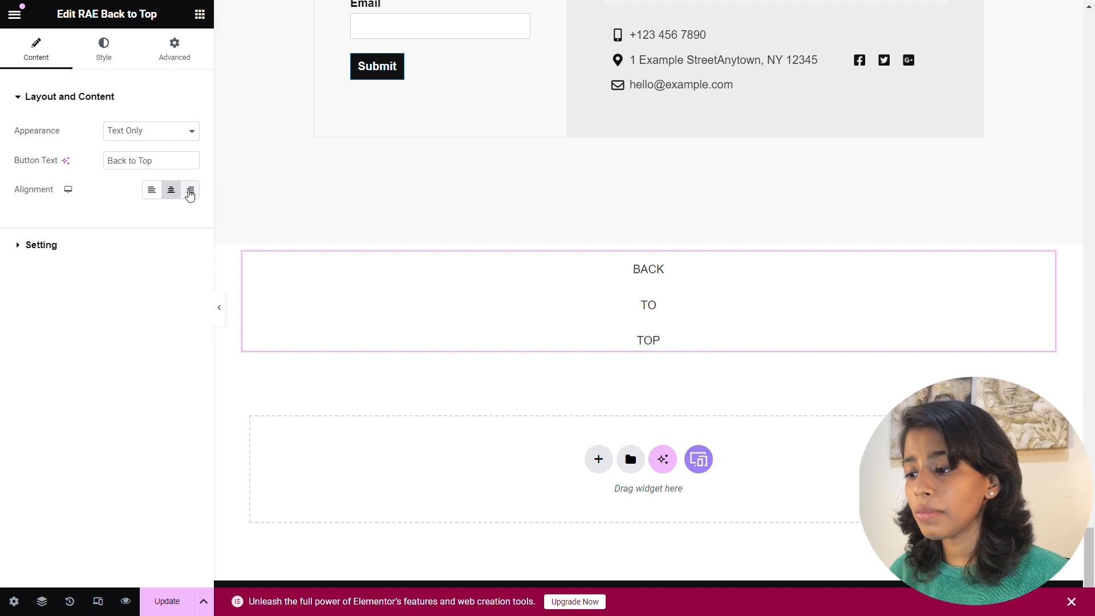
click(190, 192)
click(171, 192)
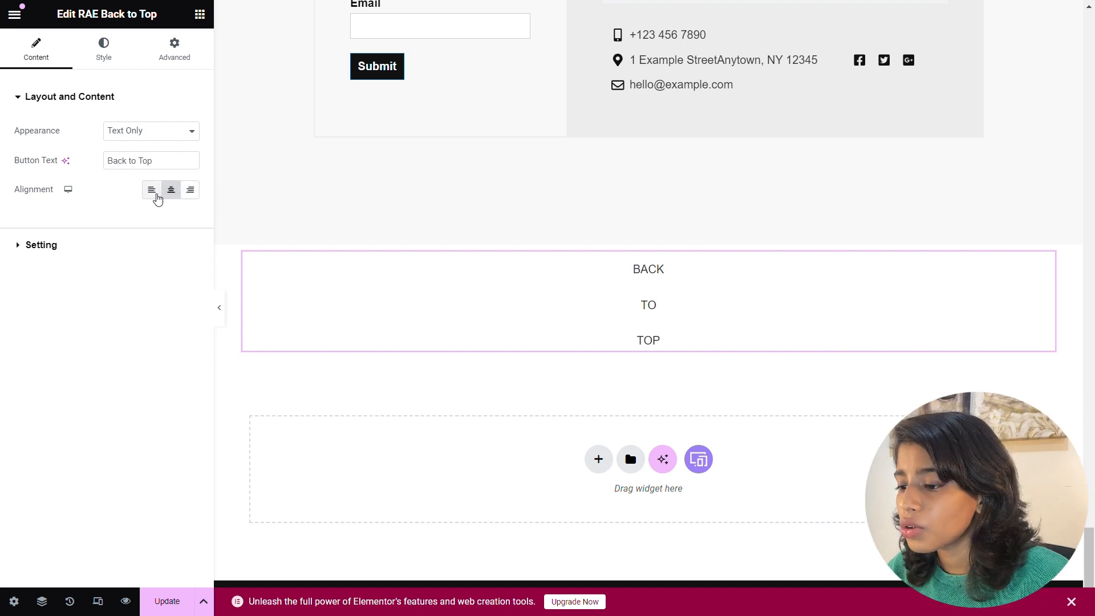
click(153, 192)
Try the widget's show-button-on-scroll option by checking the button while scrolling the page, and turn the option off again.
click(130, 253)
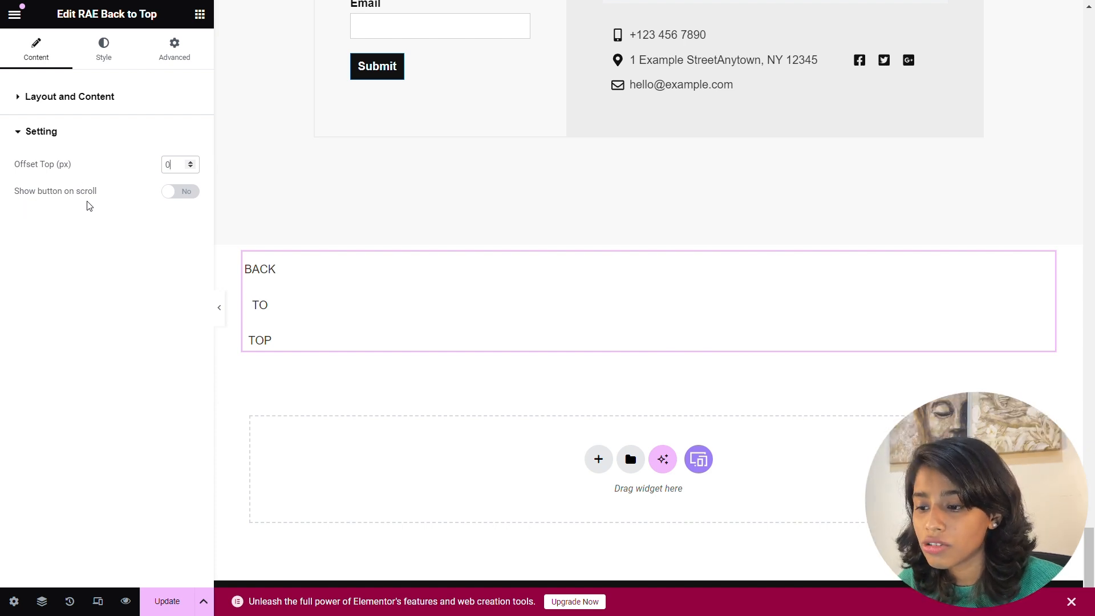
click(174, 194)
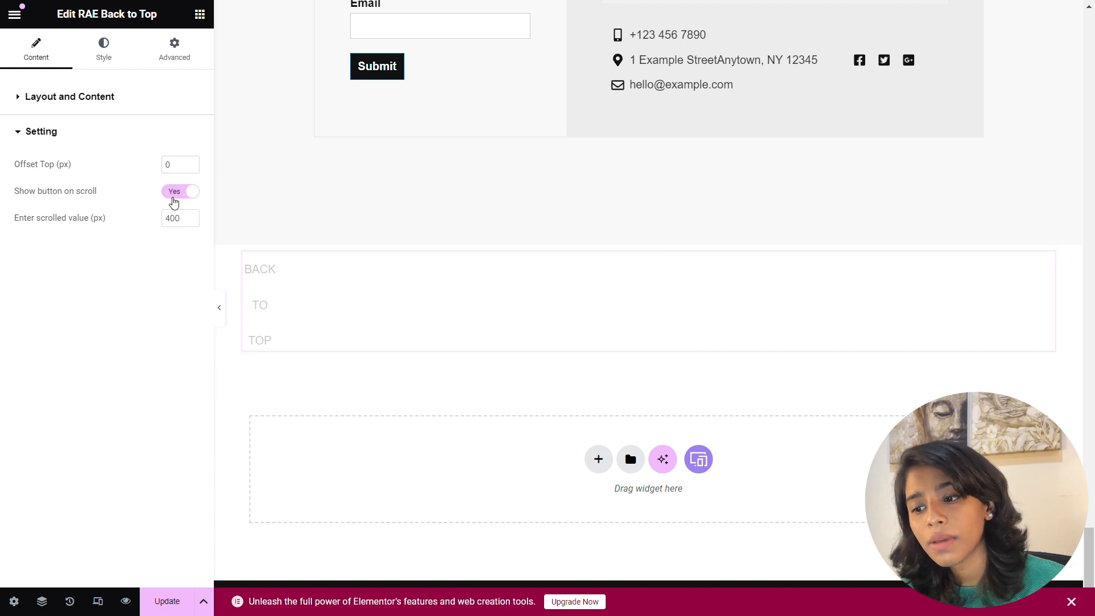
scroll(379, 338, up, 3)
scroll(380, 340, up, 1)
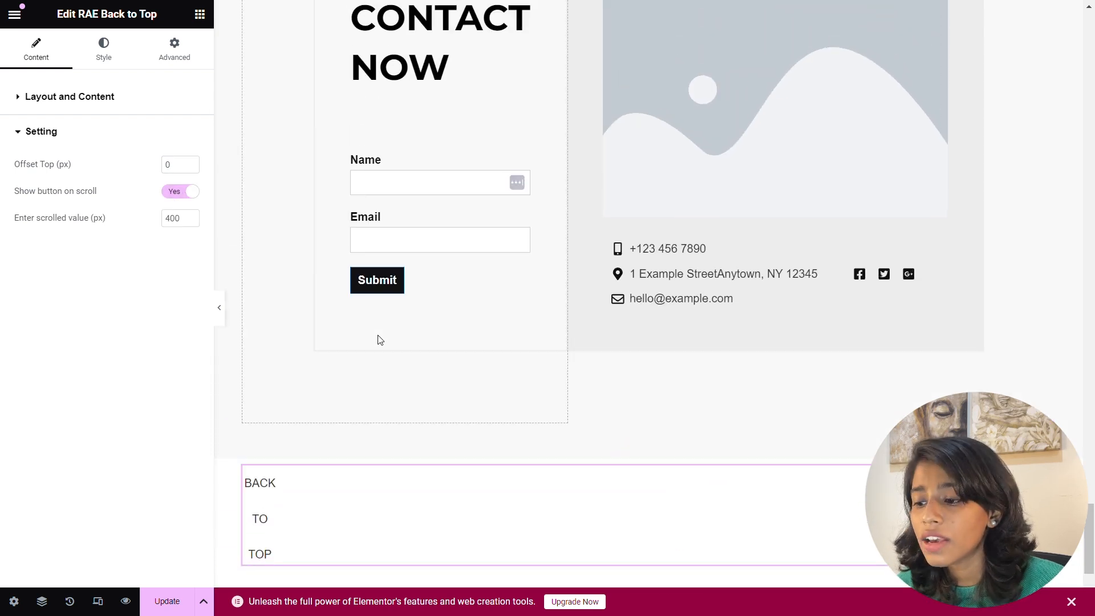
scroll(380, 340, down, 3)
scroll(380, 340, up, 4)
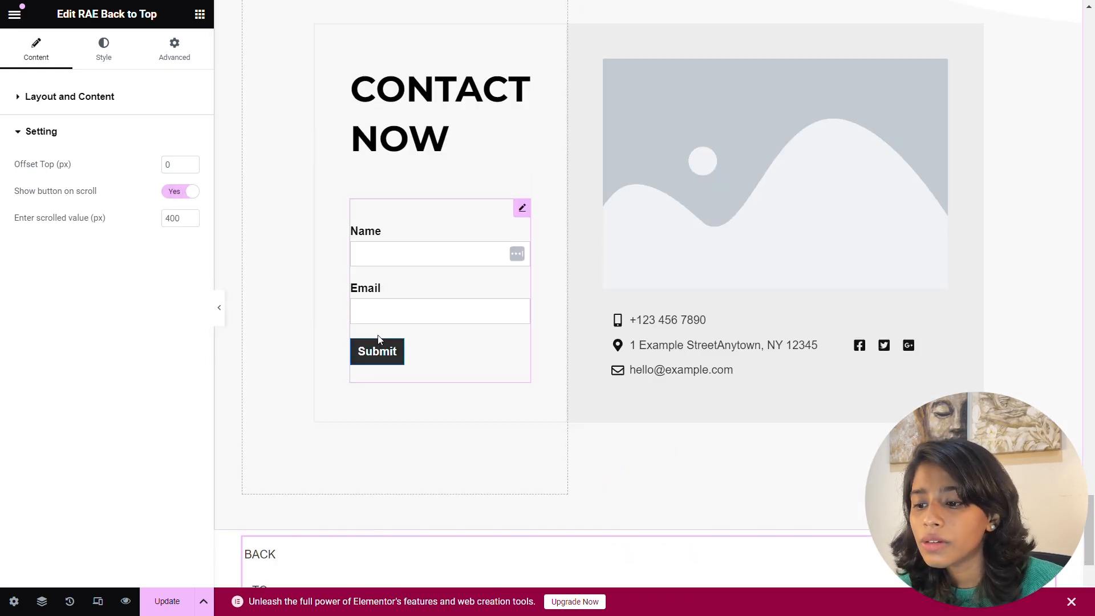
scroll(378, 340, down, 4)
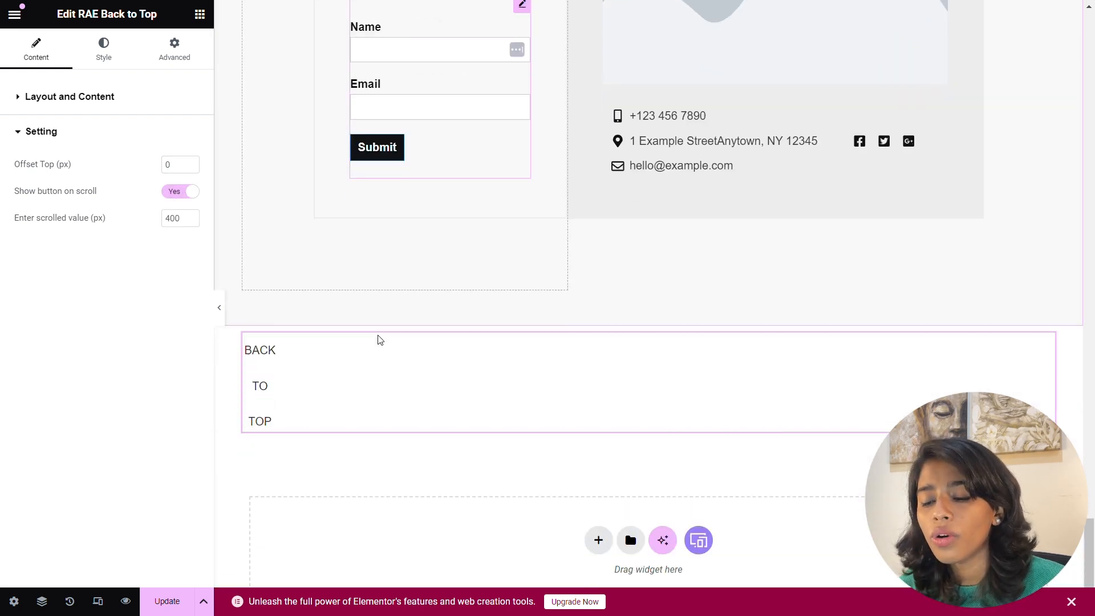
click(186, 194)
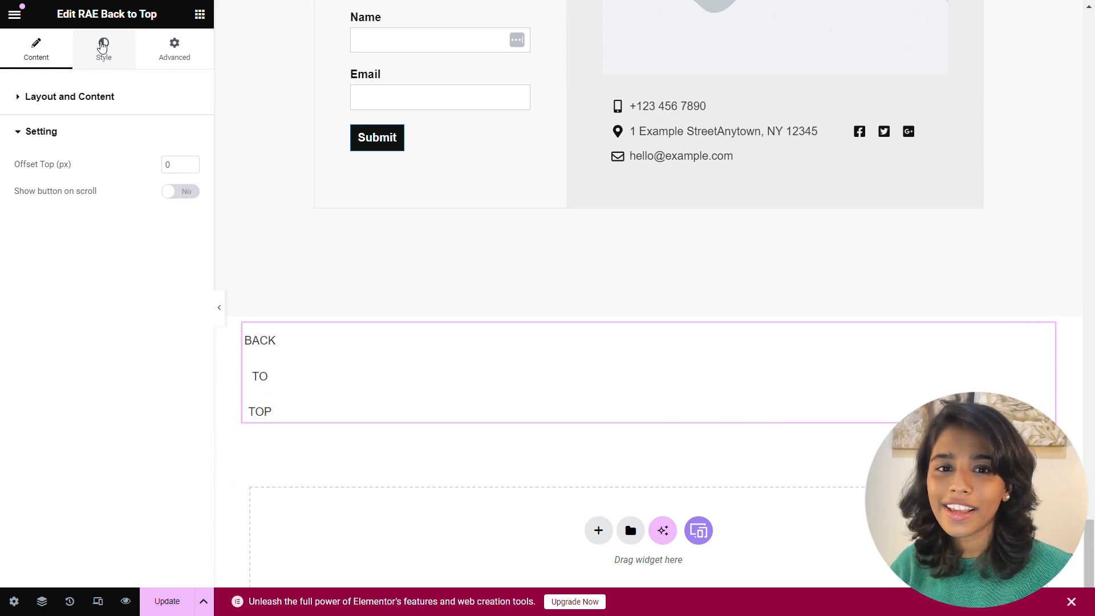
Set the font family of the Back to Top button's typography to Times New Roman.
click(103, 45)
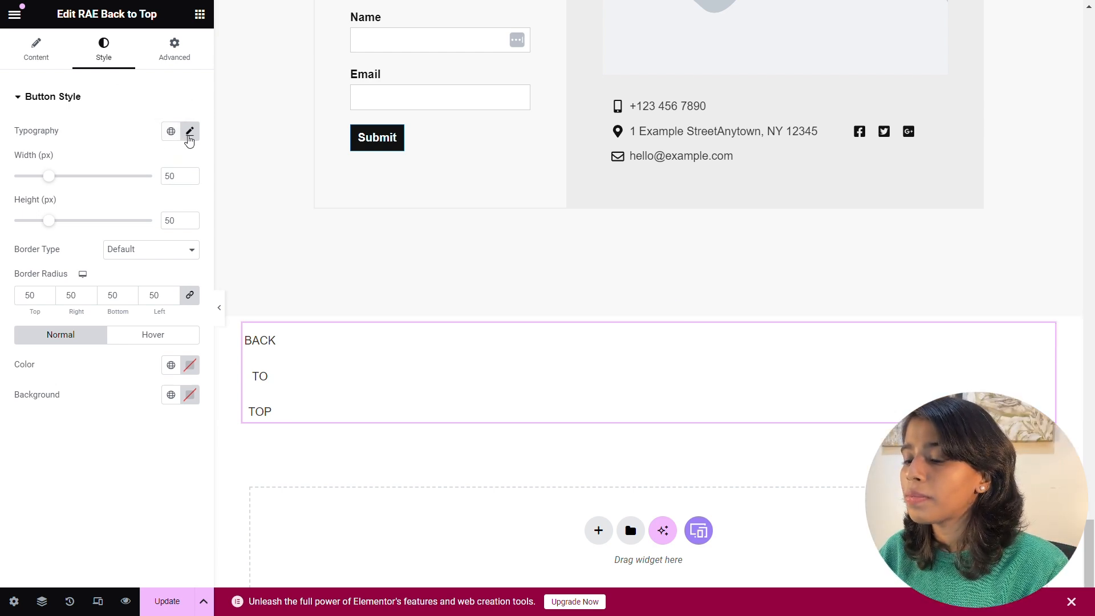
click(190, 132)
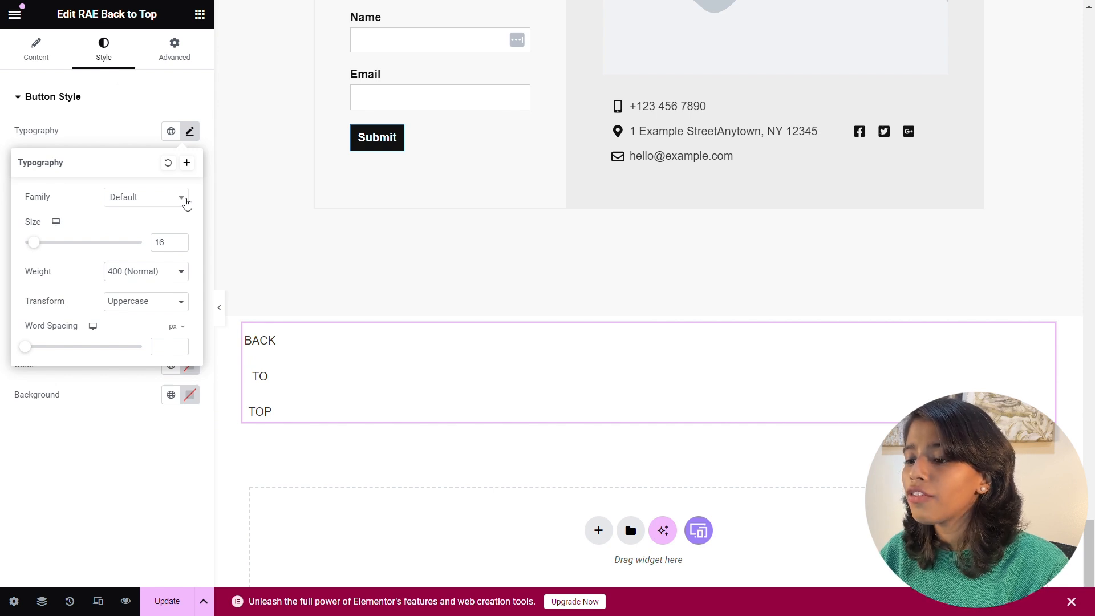
click(187, 204)
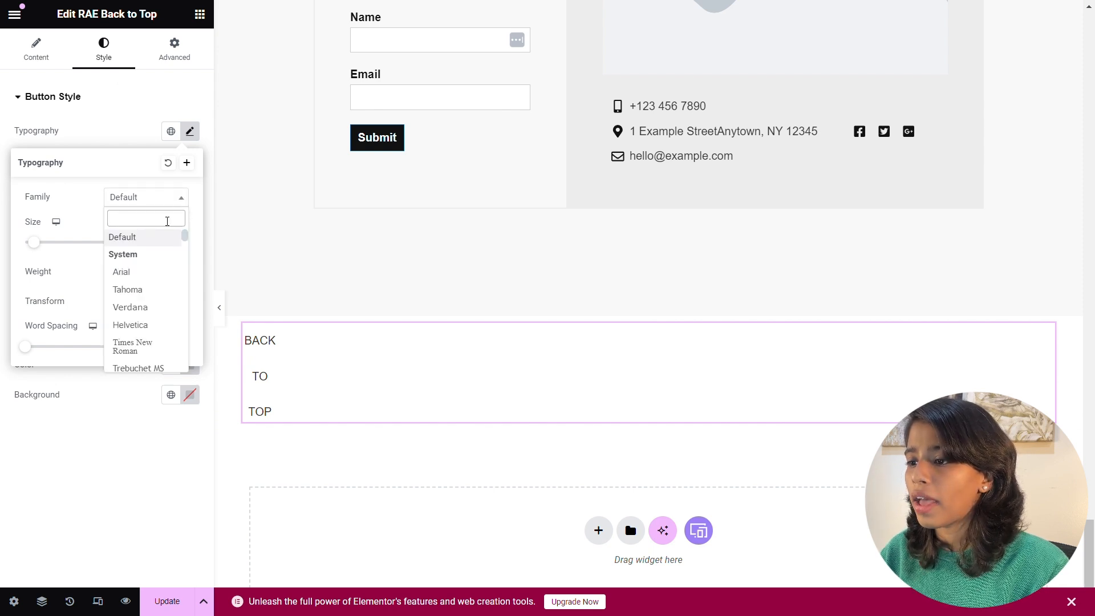
scroll(152, 281, down, 2)
scroll(153, 280, up, 1)
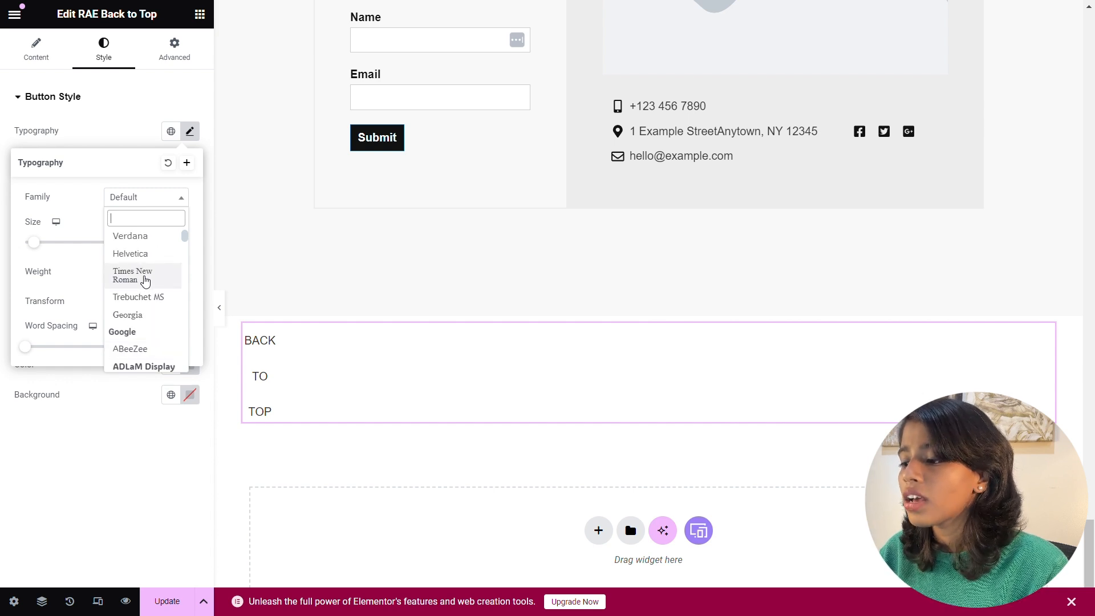
click(145, 281)
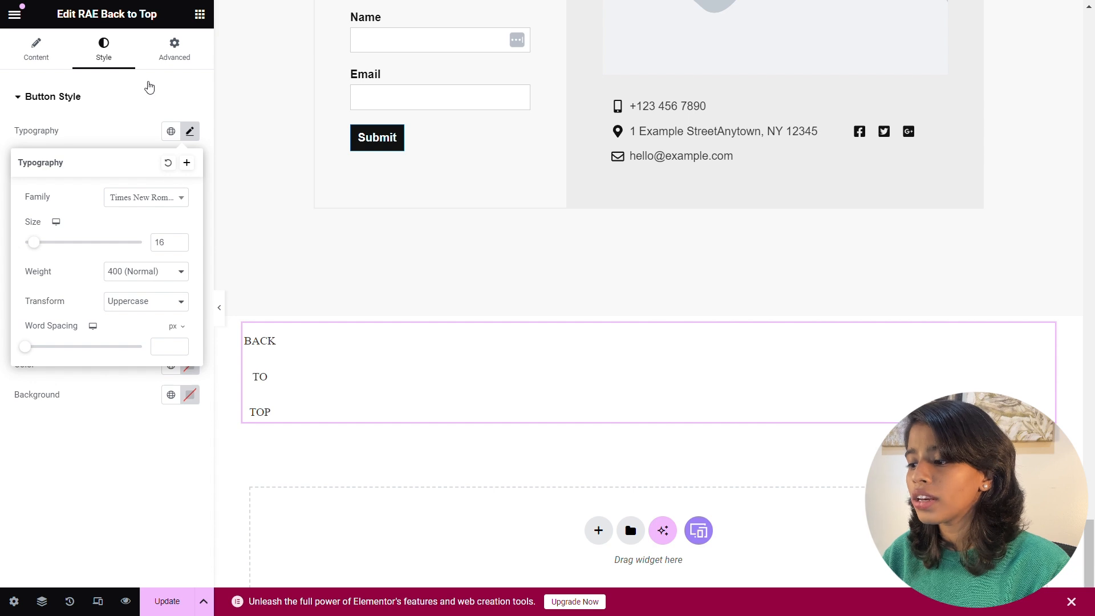
click(155, 107)
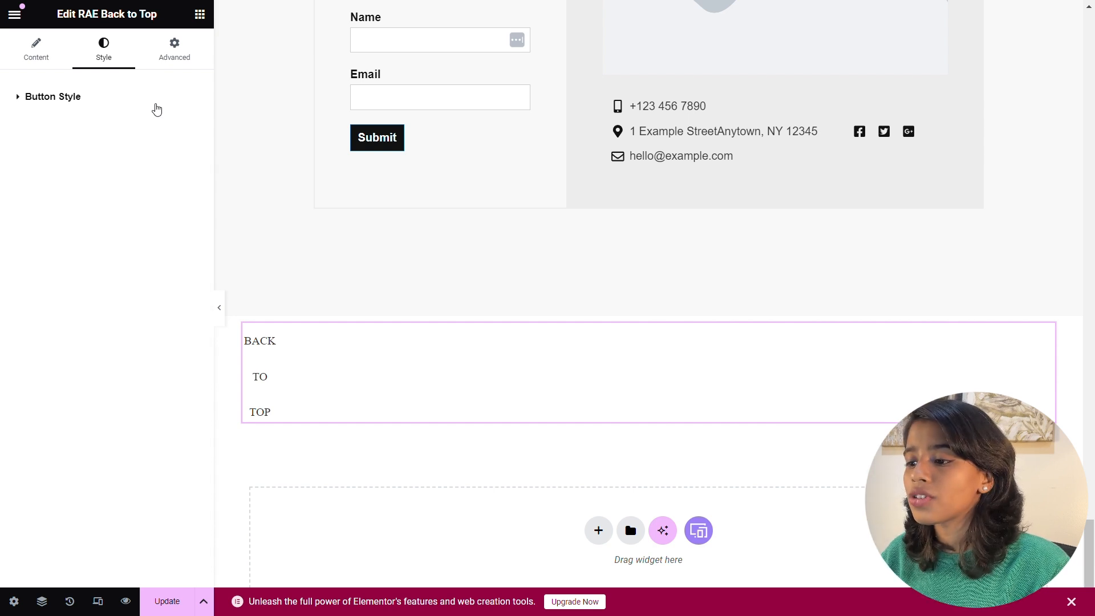
click(144, 109)
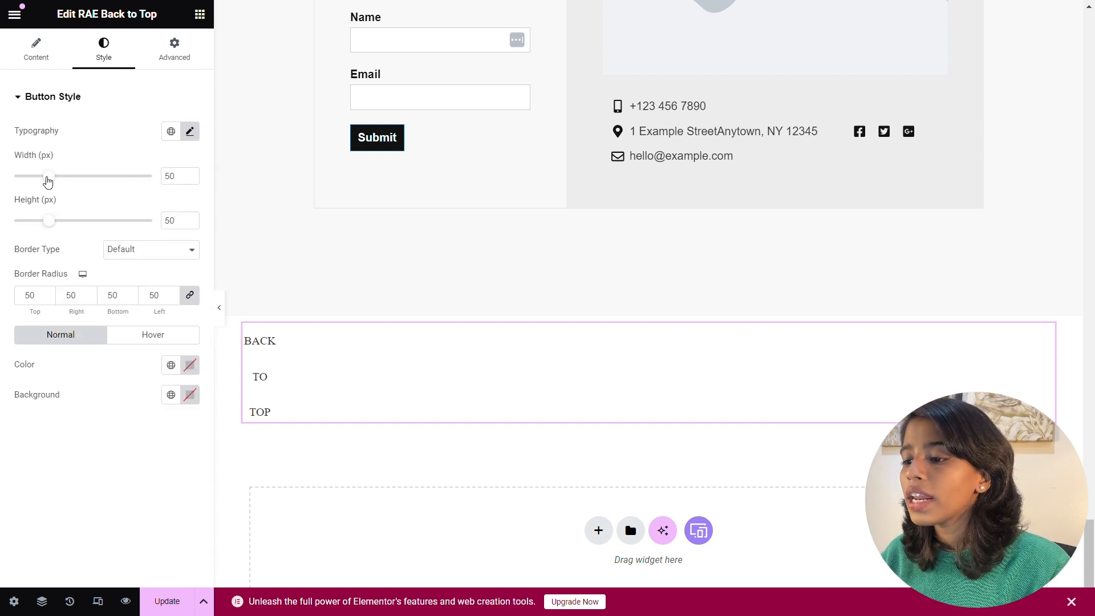
Resize the Back to Top button to 112 px wide and 48 px high, and set its border radius to 52 on all corners.
drag(49, 176, 88, 186)
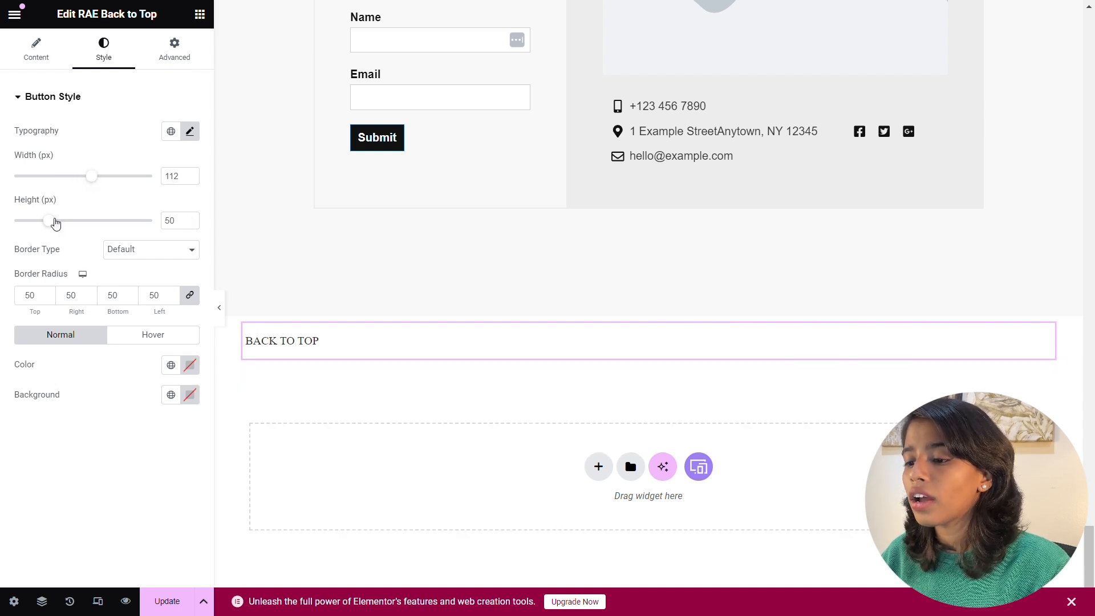
mouse_move(54, 220)
mouse_down()
mouse_move(66, 225)
mouse_move(56, 228)
mouse_up()
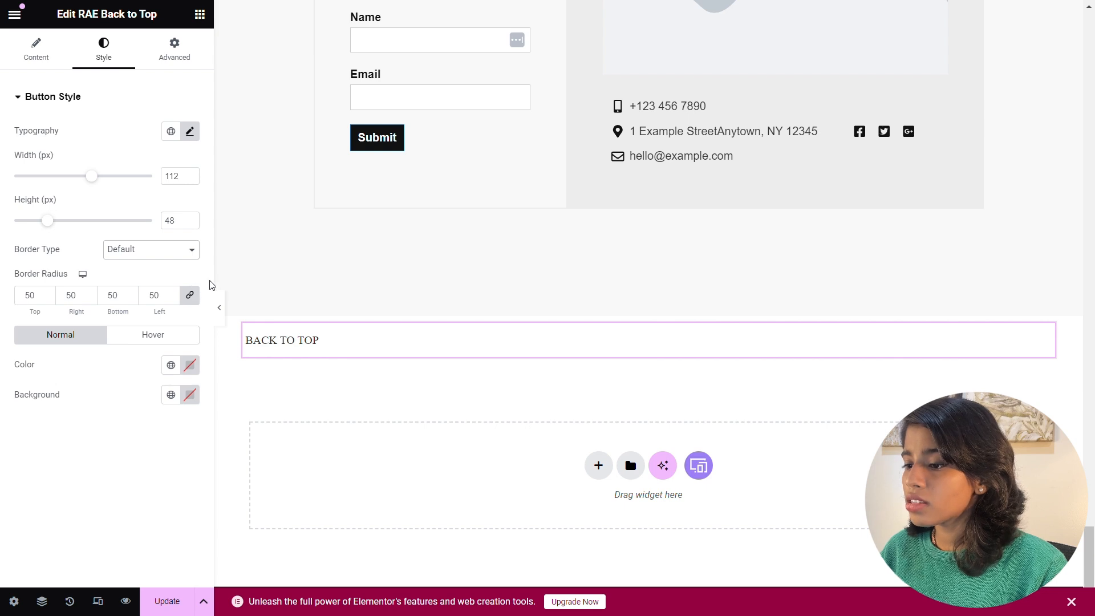
click(173, 293)
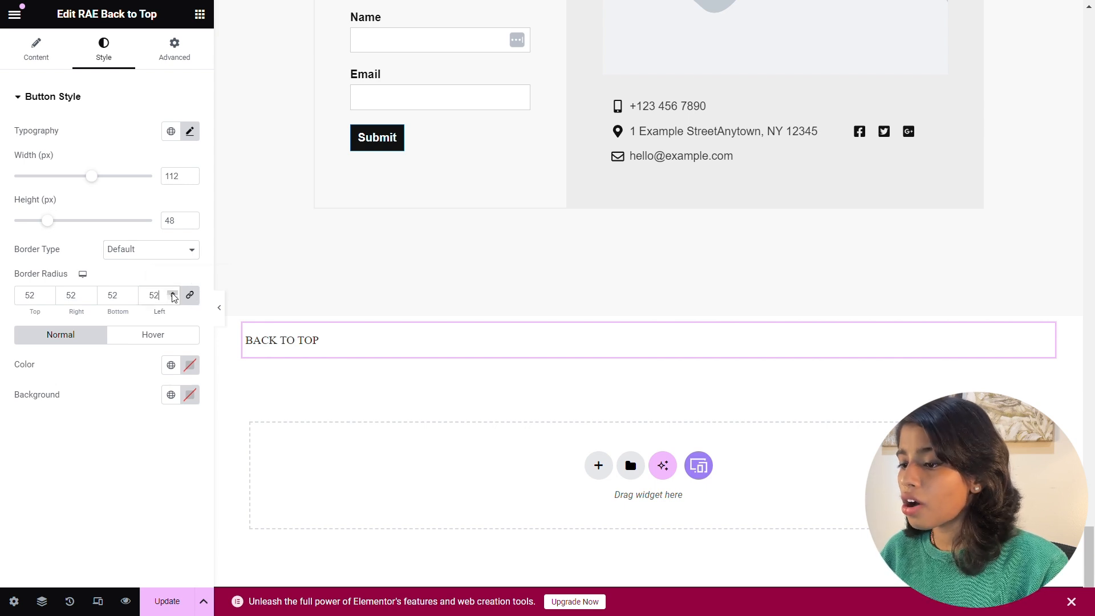
Reduce the Back to Top button's border radius to 50 on all four corners.
click(175, 299)
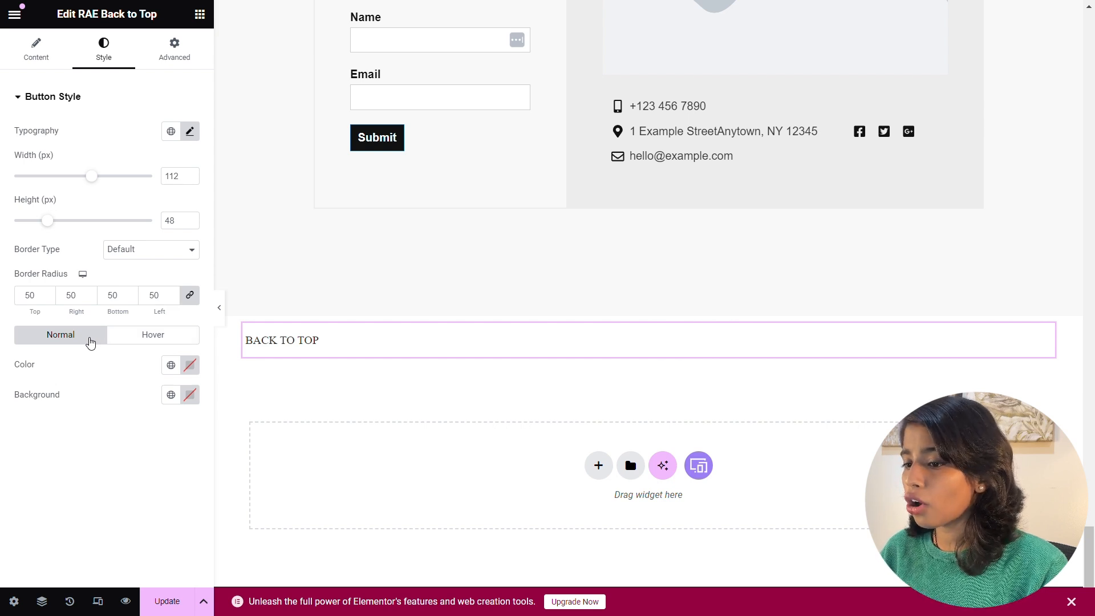
Set the Back to Top button's normal-state text color to near-white and its background to the global Secondary color.
click(129, 339)
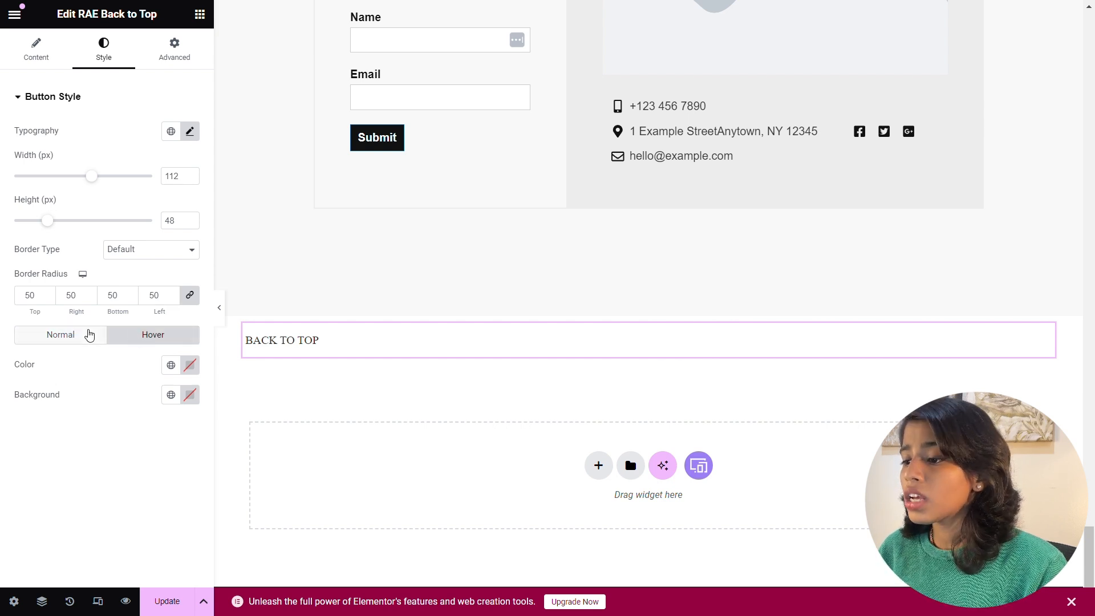
click(90, 339)
click(172, 365)
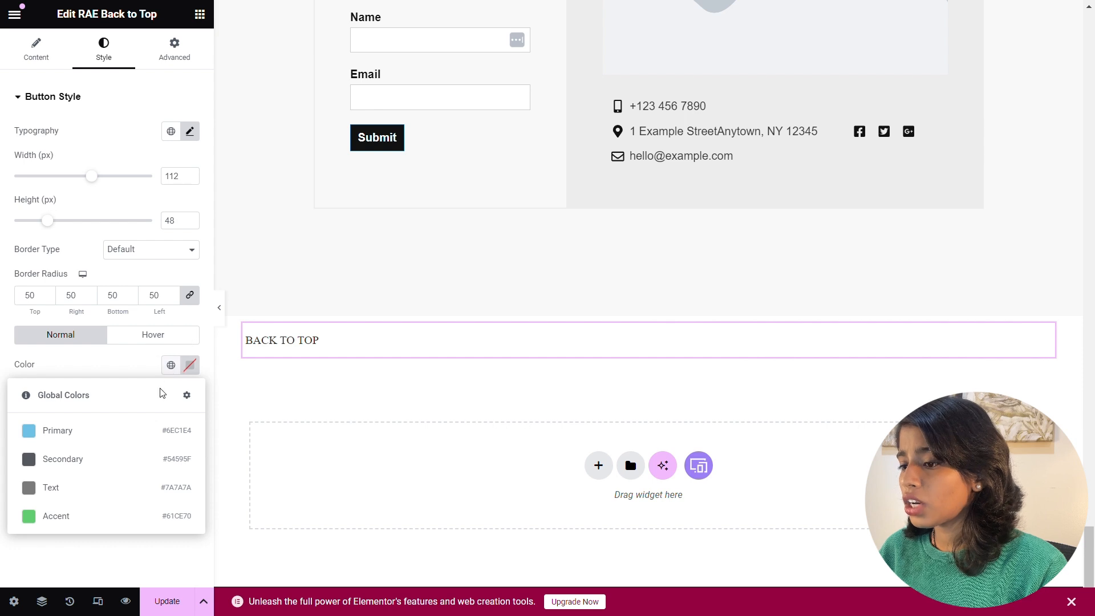
click(190, 366)
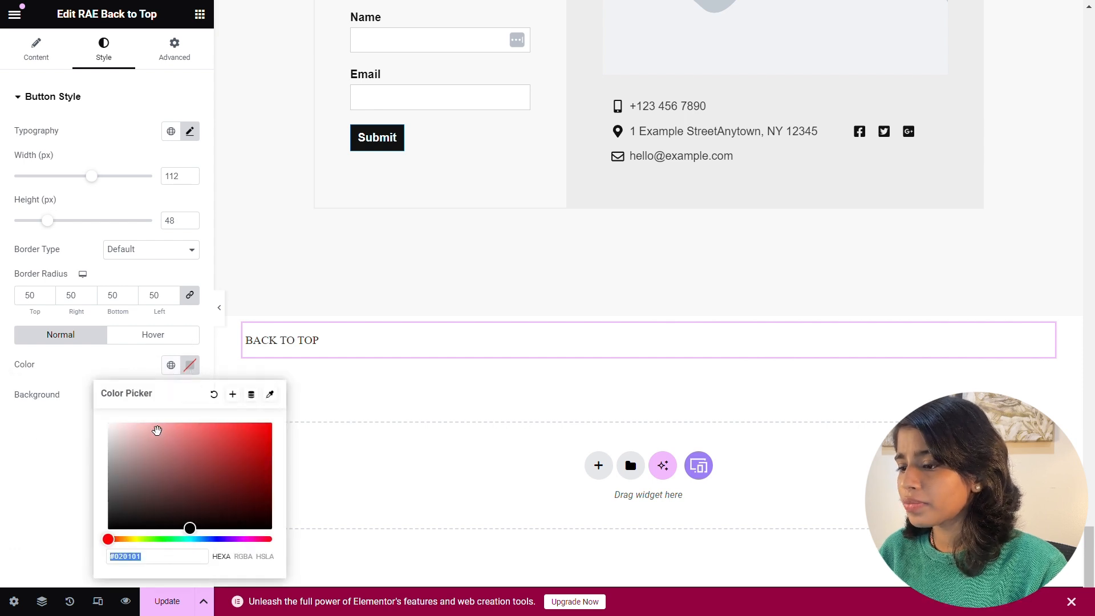
click(118, 428)
click(59, 440)
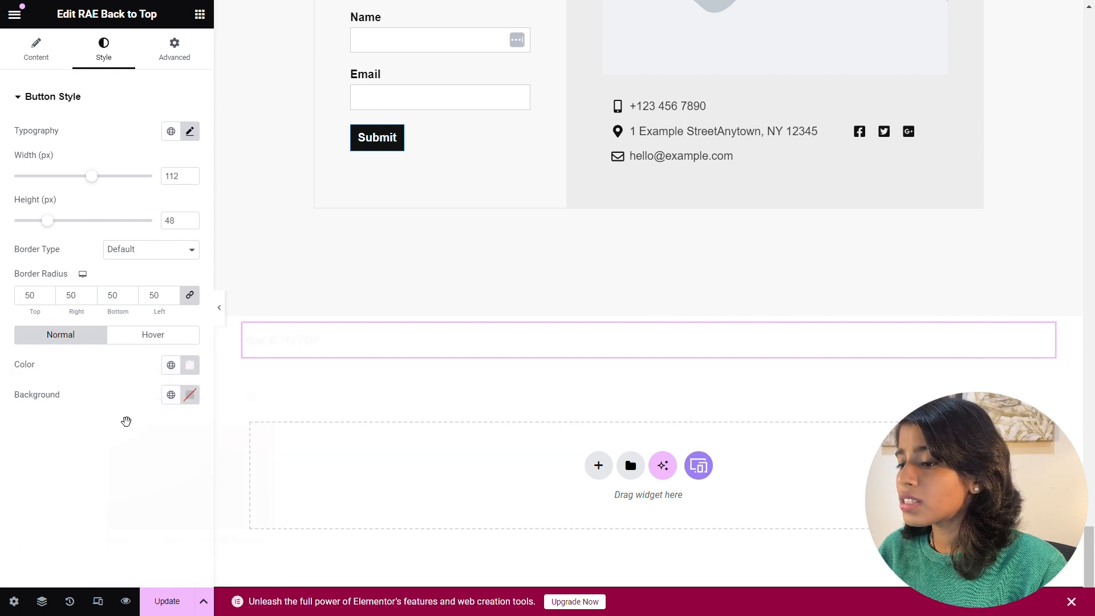
click(171, 395)
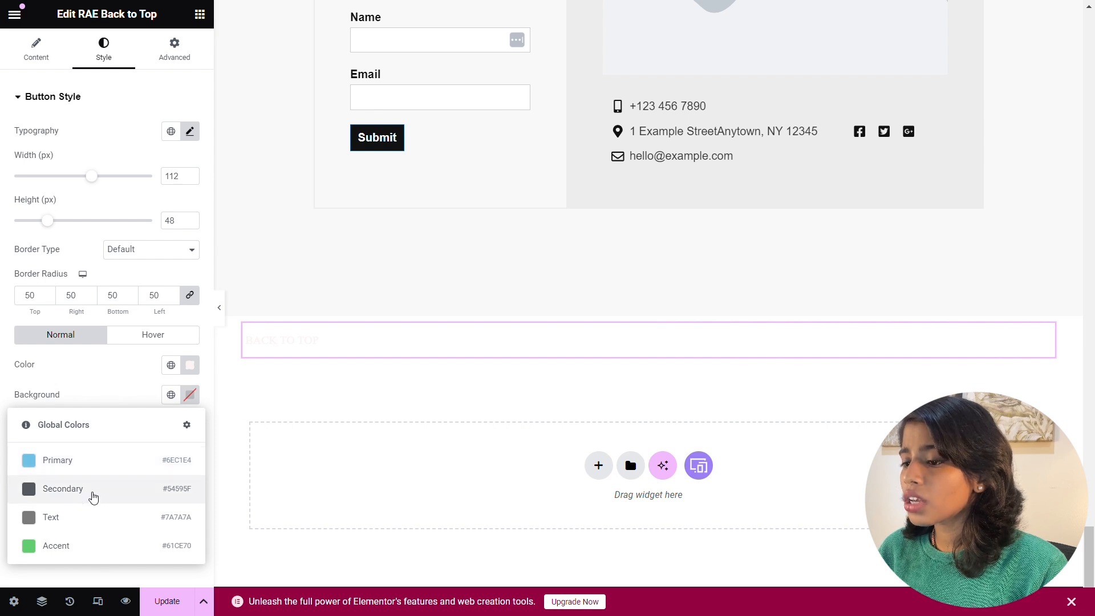
click(91, 490)
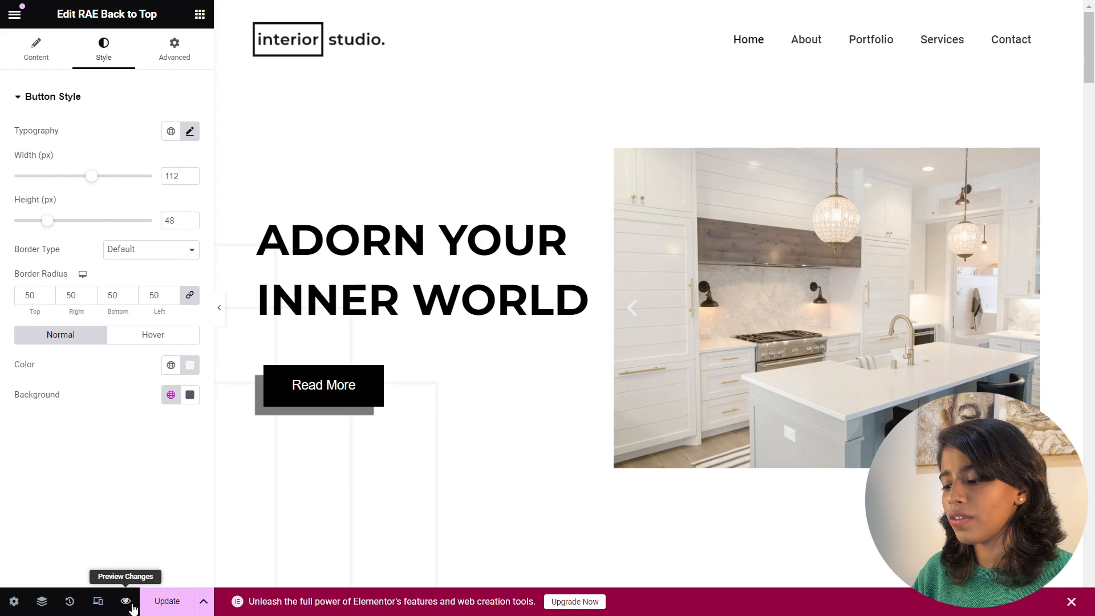
Preview the page changes and test the Back to Top button at the end of the page.
click(126, 602)
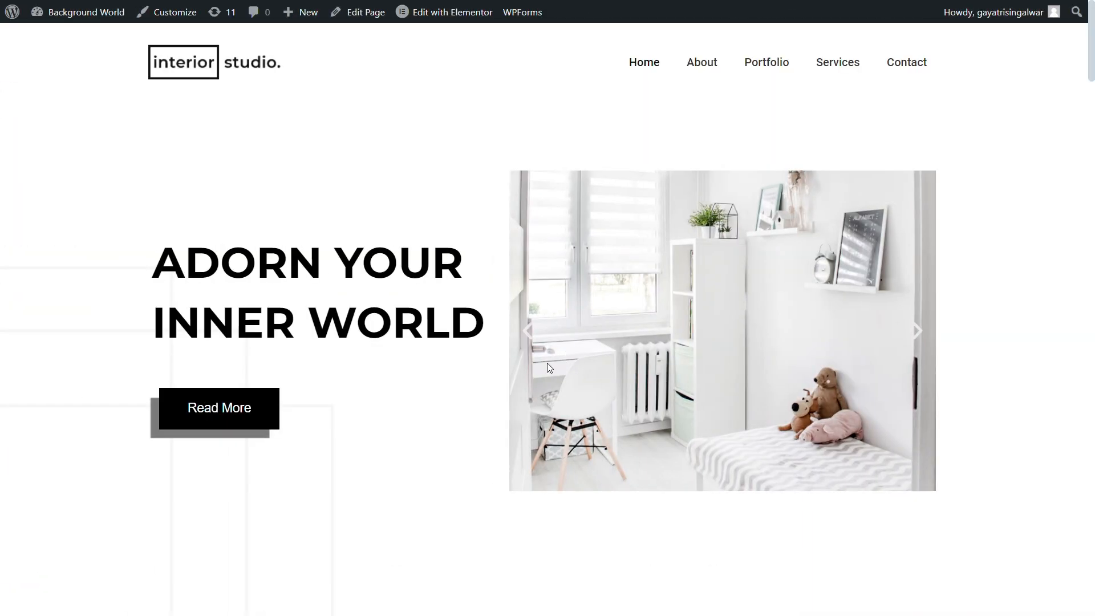
scroll(546, 362, down, 12)
scroll(547, 365, down, 20)
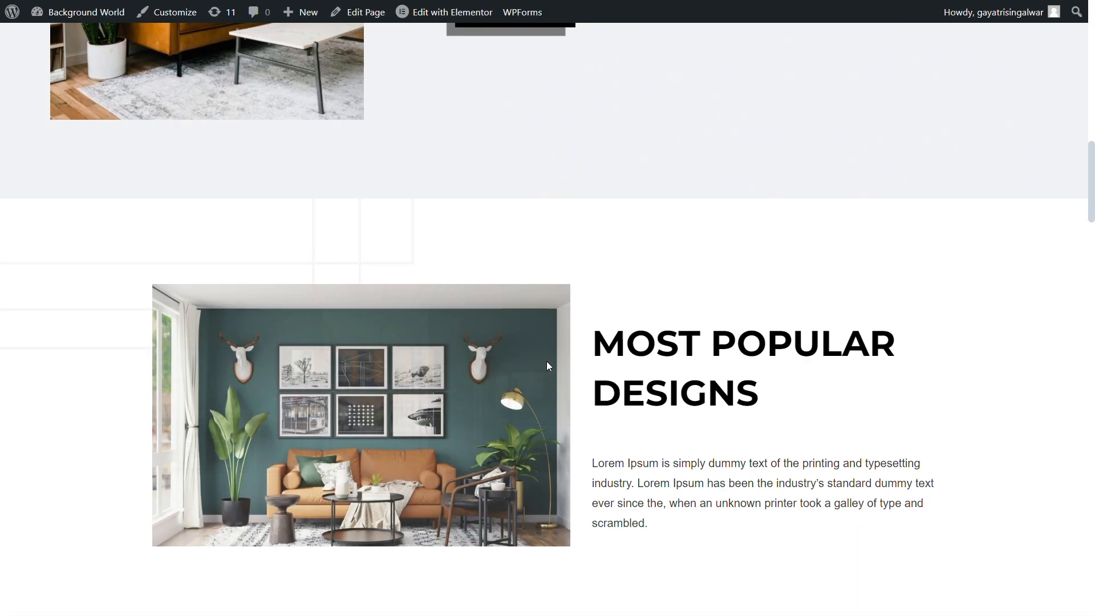
scroll(546, 362, down, 20)
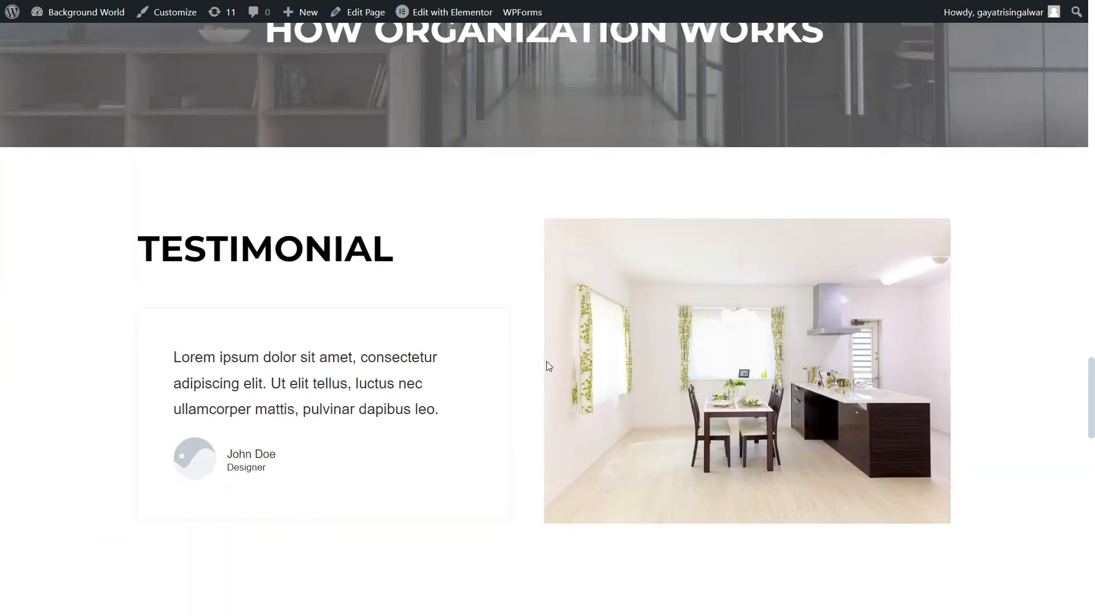
scroll(546, 365, down, 2)
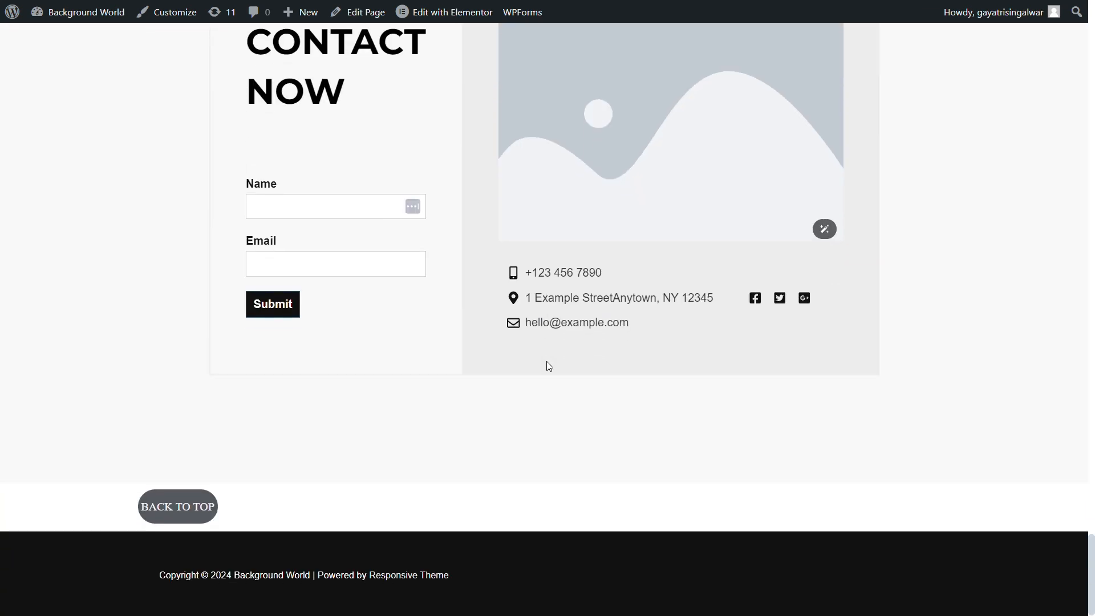
click(194, 500)
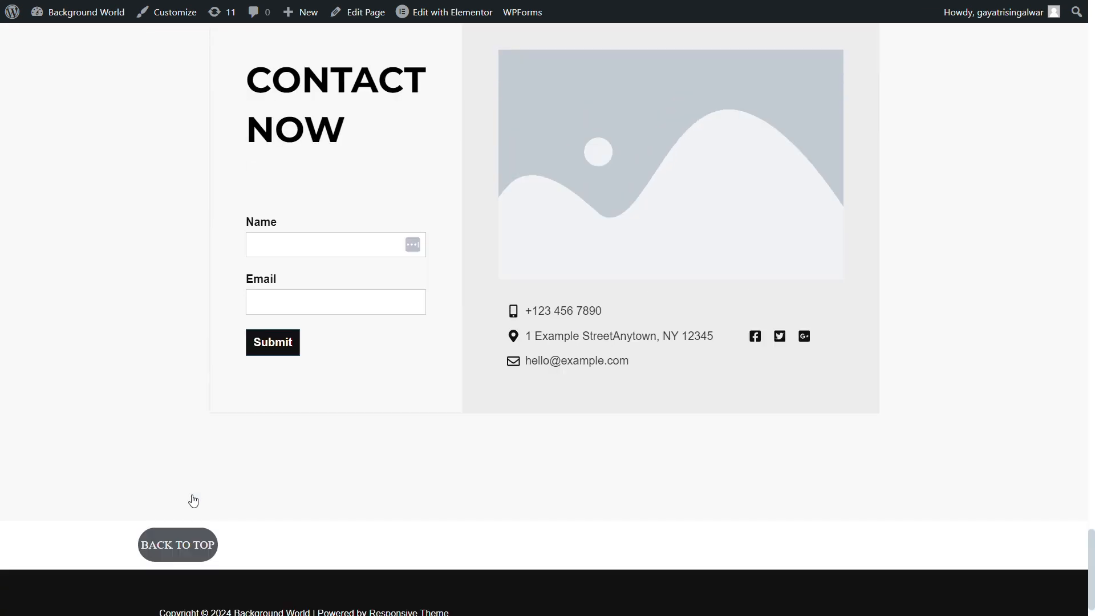